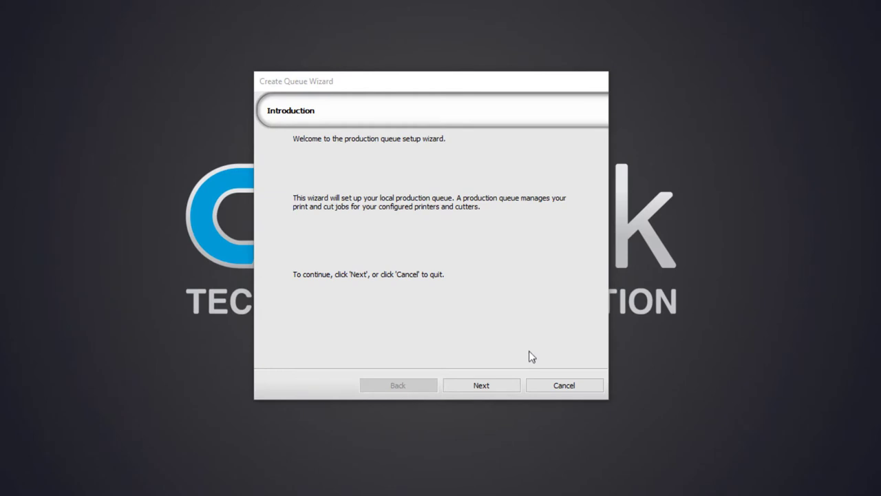
Advance through the queue wizard and choose Epson L1800 DTF as the printer to install
{"action": "left_click", "coordinate": [504, 386]}
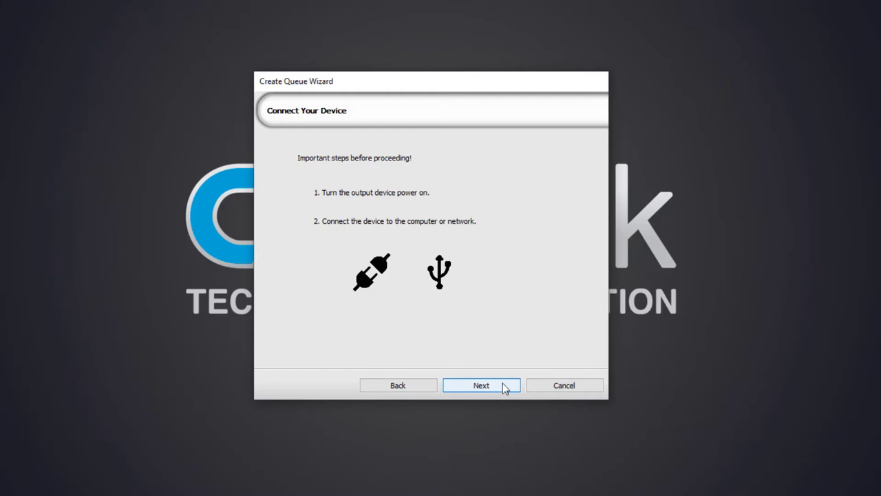
{"action": "left_click", "coordinate": [505, 386]}
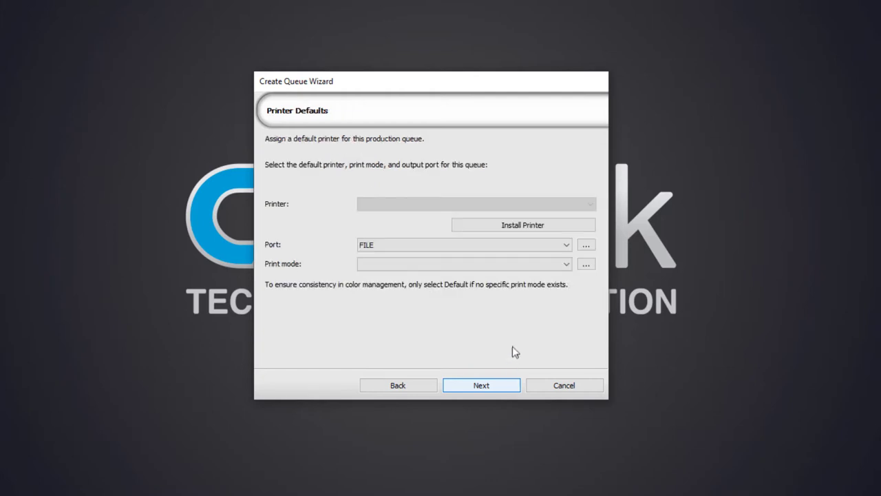
{"action": "left_click", "coordinate": [523, 225]}
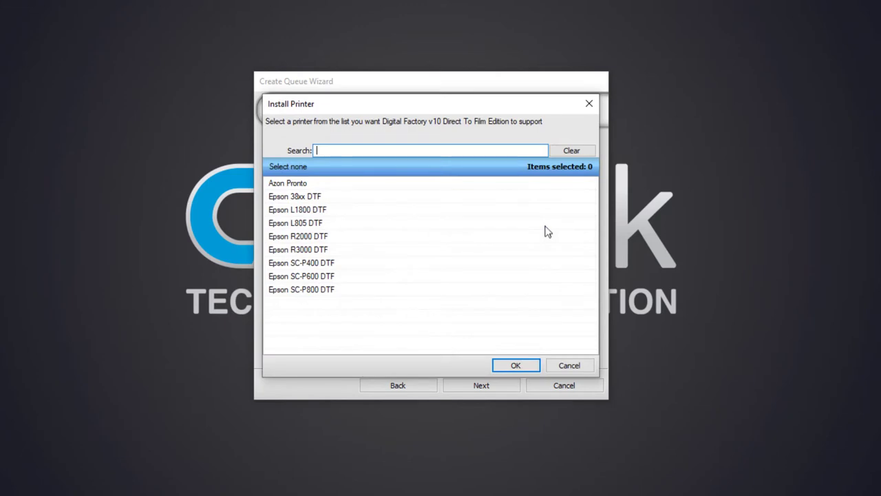
{"action": "left_click", "coordinate": [327, 216]}
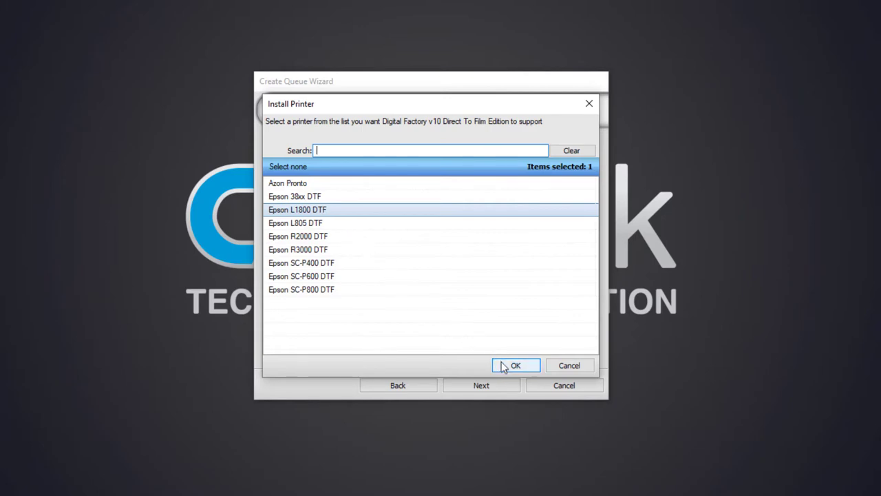
Download the Epson L1800 DTF package from the cloud and set its port to EPSONL1800 Series_USB001+
{"action": "left_click", "coordinate": [502, 365]}
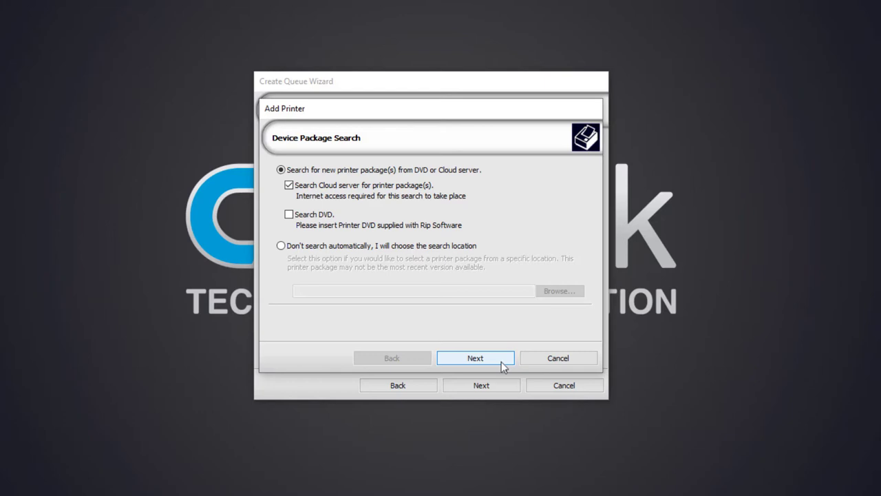
{"action": "left_click", "coordinate": [502, 361]}
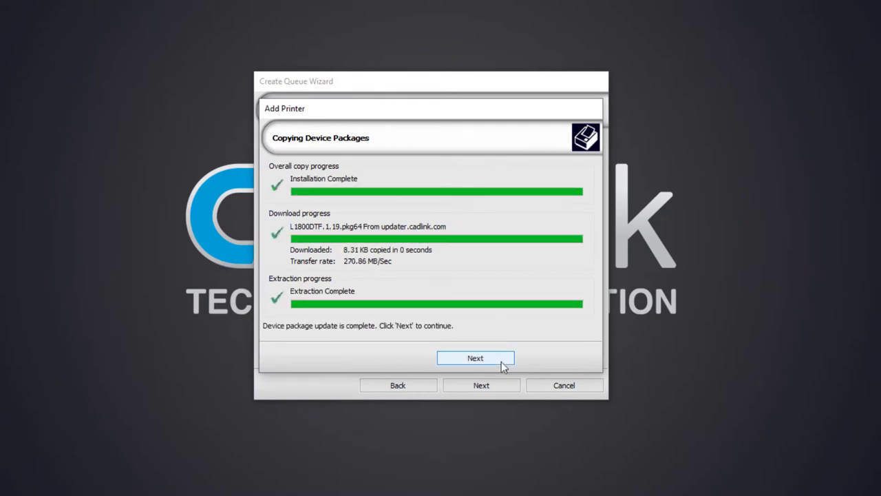
{"action": "left_click", "coordinate": [502, 362]}
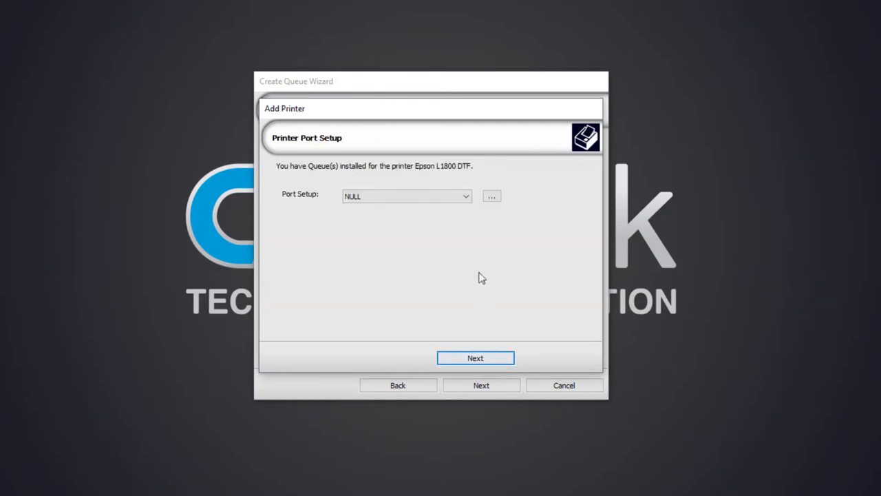
{"action": "left_click", "coordinate": [465, 198]}
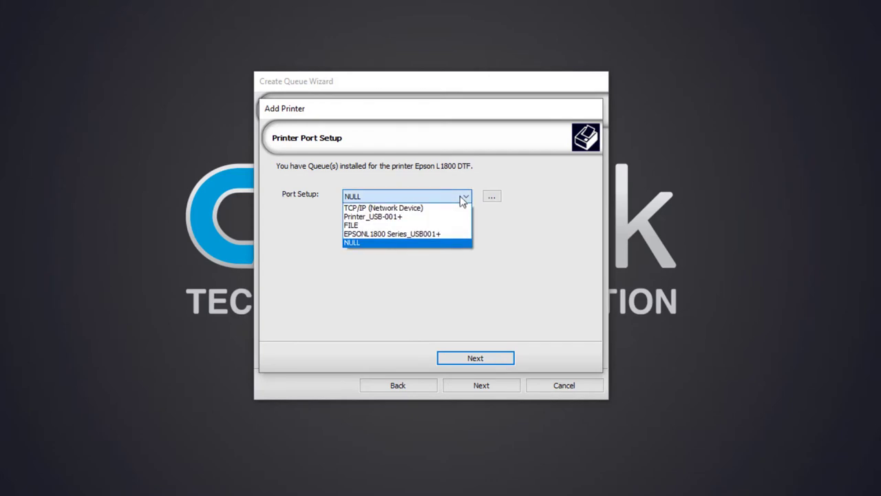
{"action": "left_click", "coordinate": [443, 235]}
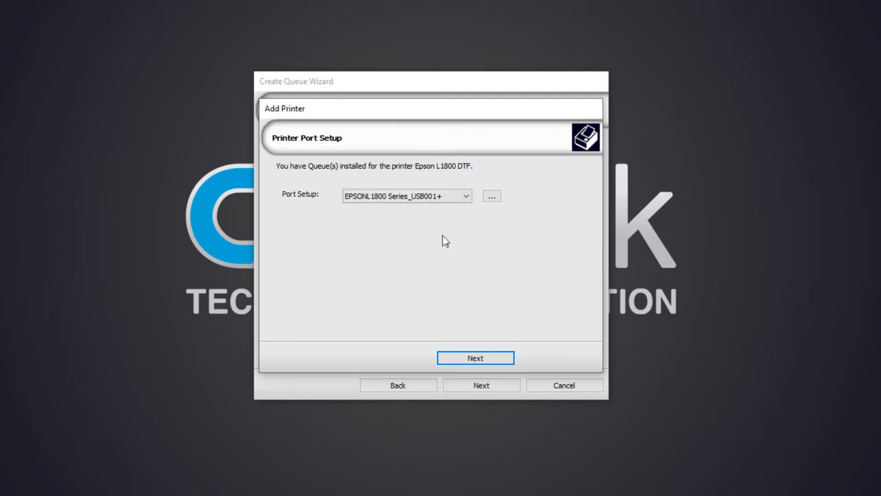
Finish creating the queue, then select Yuxunda L1800 DTF in the Queue Manager
{"action": "left_click", "coordinate": [480, 358]}
{"action": "left_click", "coordinate": [480, 360]}
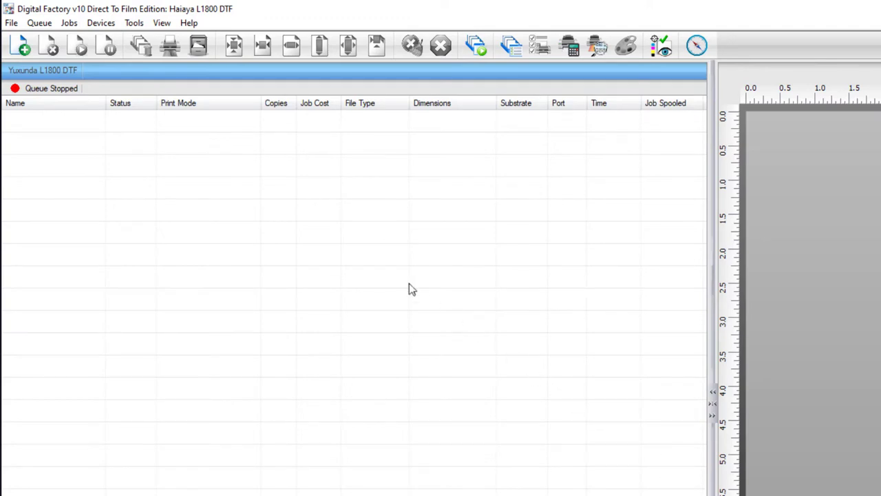
{"action": "left_click", "coordinate": [39, 22]}
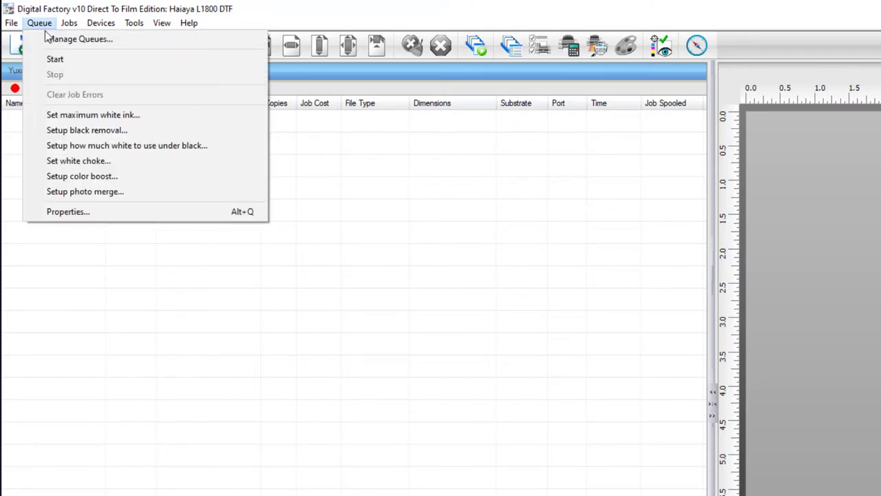
{"action": "left_click", "coordinate": [54, 38]}
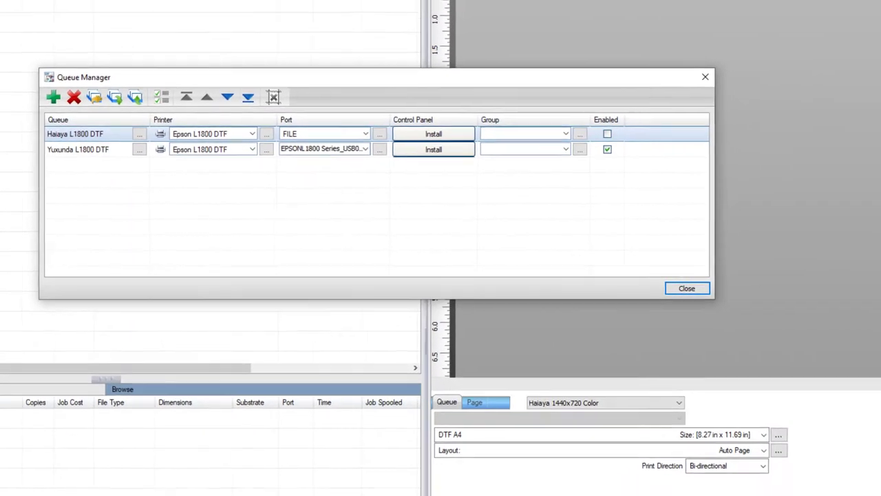
{"action": "left_click", "coordinate": [324, 330]}
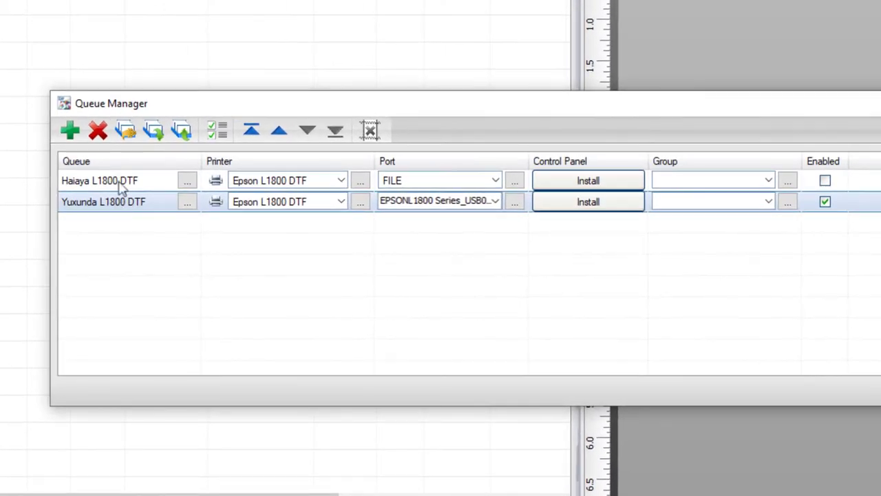
Copy the Yuxunda L1800 DTF queue with suffix A3 on port EPSONL1800 Series_USB001+
{"action": "left_click", "coordinate": [126, 133]}
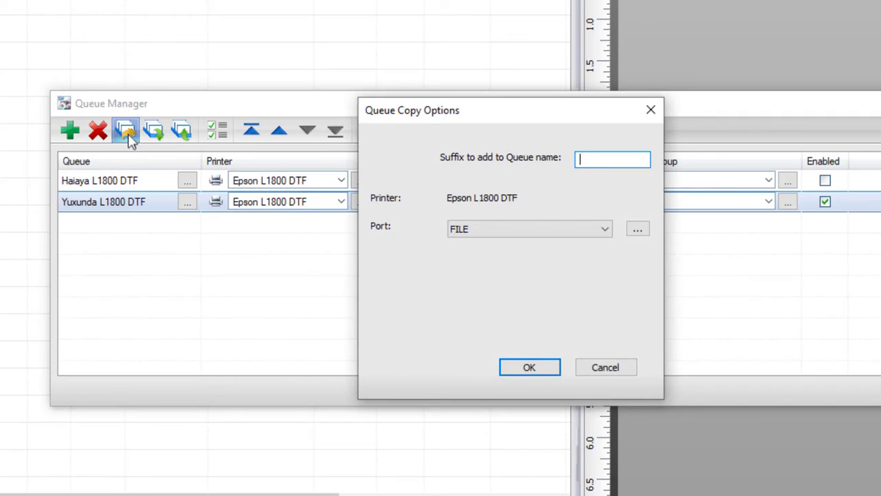
{"action": "type", "text": "A3"}
{"action": "left_click", "coordinate": [589, 231]}
{"action": "left_click", "coordinate": [556, 277]}
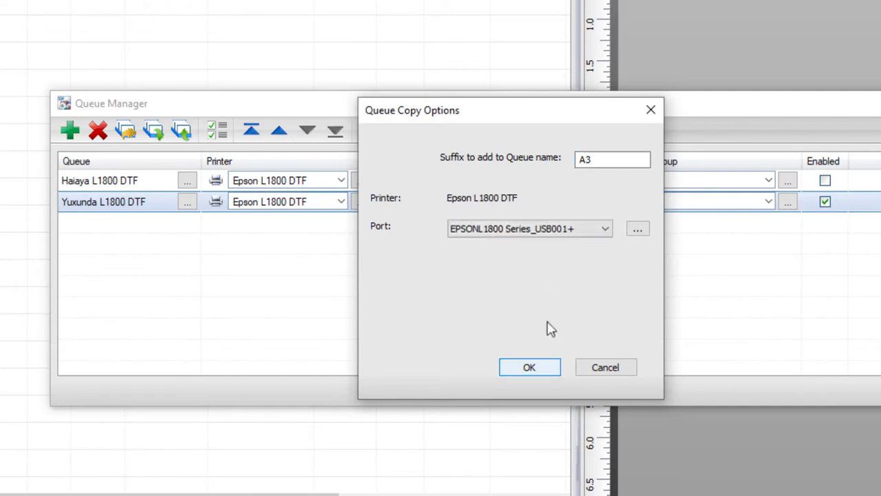
{"action": "left_click", "coordinate": [541, 368]}
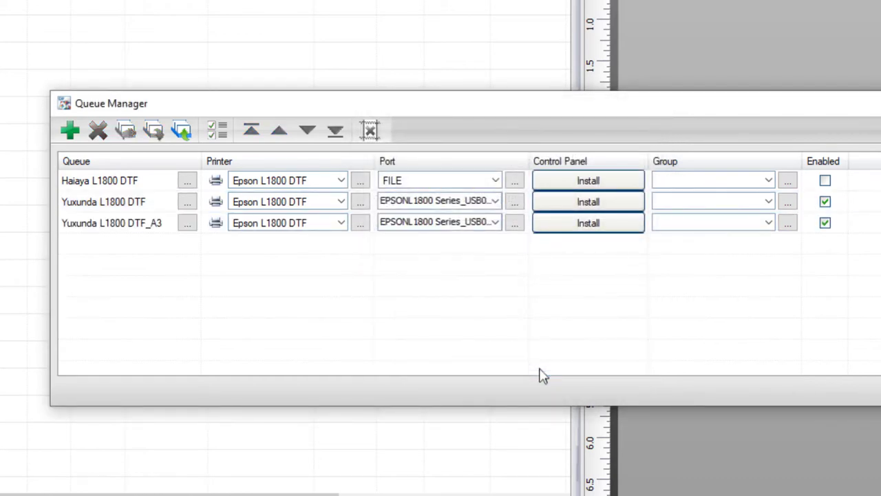
Set the new Yuxunda L1800 DTF_A3 queue's media size to A3 (11.45 x 16.30 in)
{"action": "left_click", "coordinate": [161, 227]}
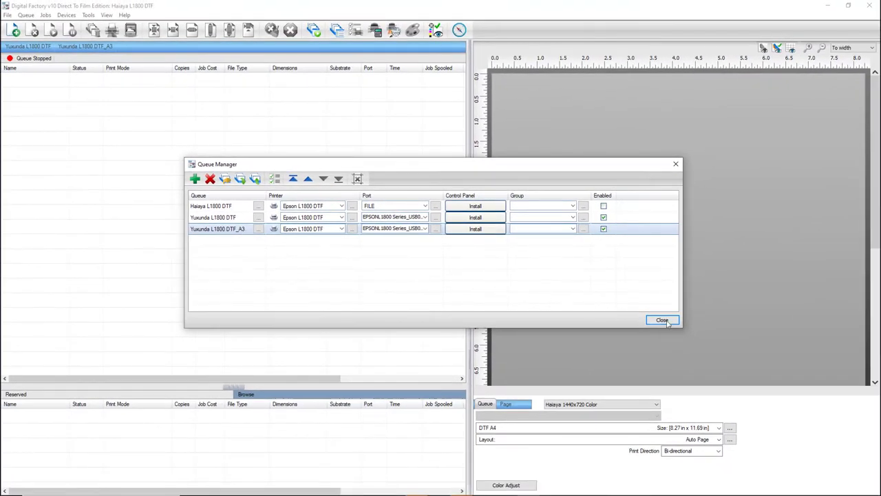
{"action": "left_click", "coordinate": [662, 320]}
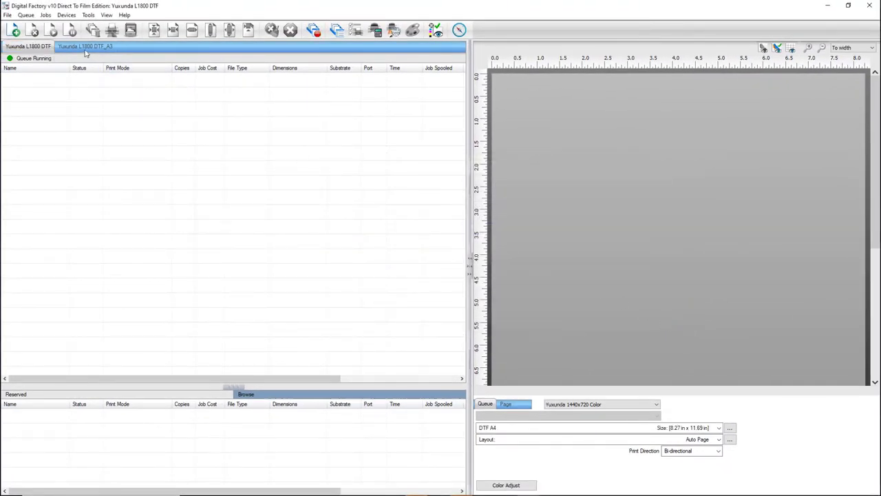
{"action": "left_click", "coordinate": [515, 430]}
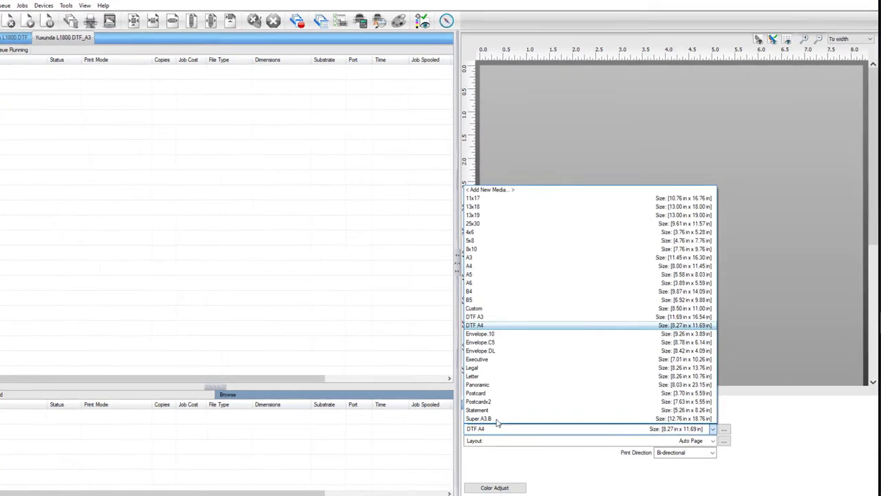
{"action": "left_click", "coordinate": [513, 257]}
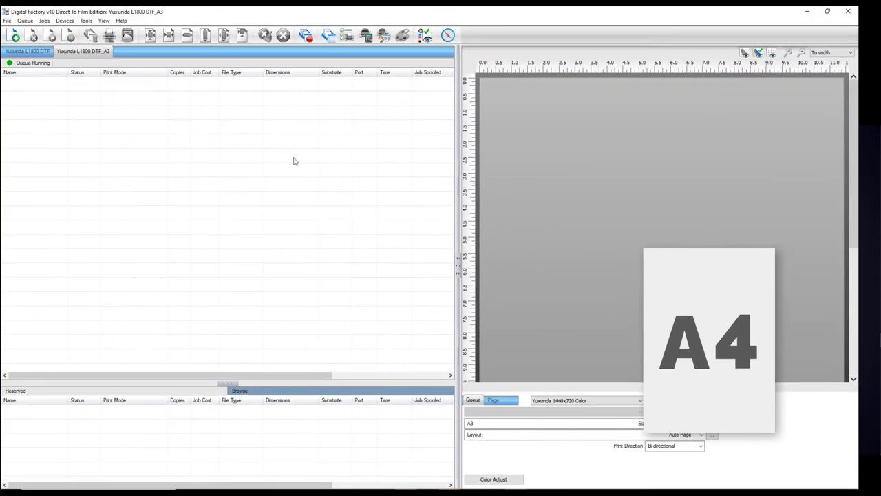
Copy the Yuxunda L1800 DTF queue with suffix A4 on port EPSONL1800 Series_USB001+
{"action": "left_click", "coordinate": [25, 21]}
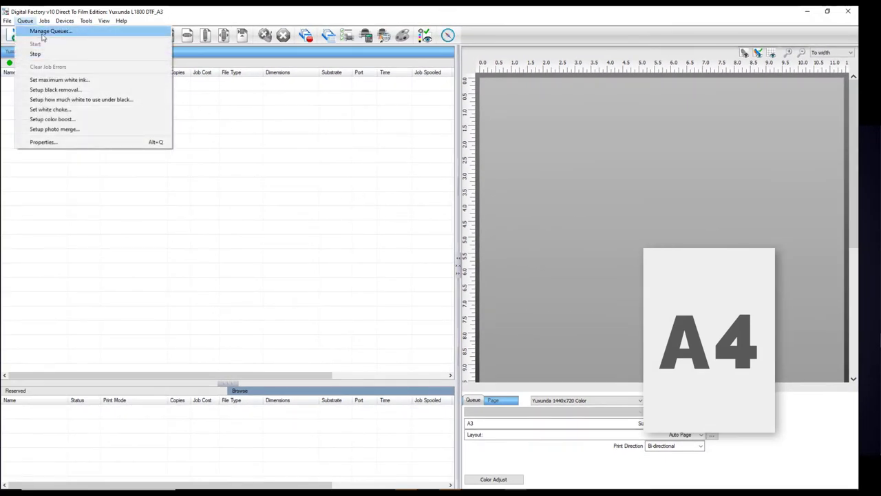
{"action": "left_click", "coordinate": [36, 30]}
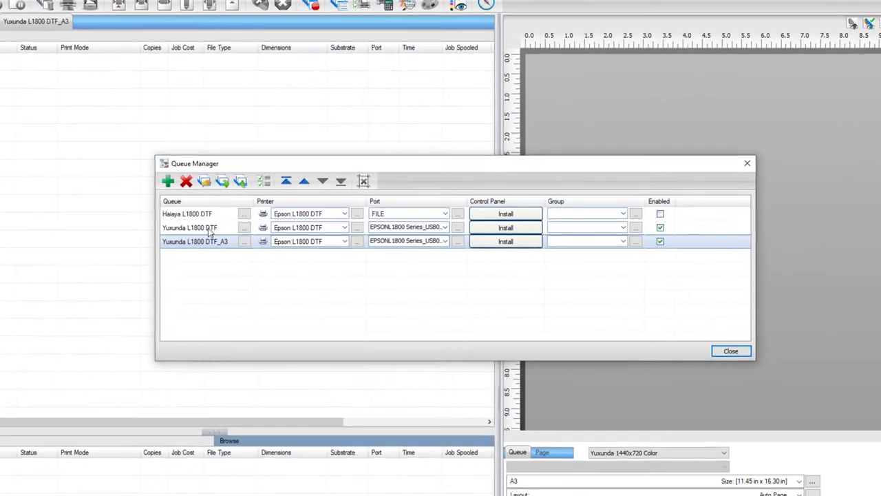
{"action": "left_click", "coordinate": [230, 219]}
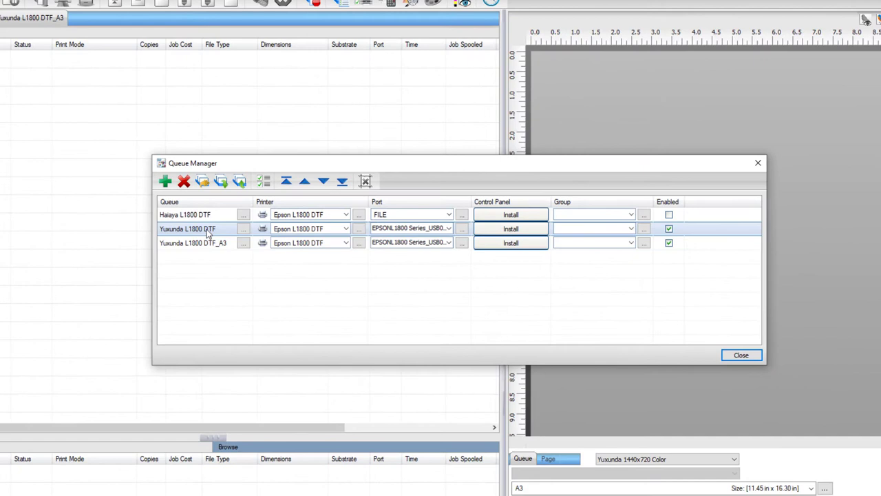
{"action": "left_click", "coordinate": [203, 182]}
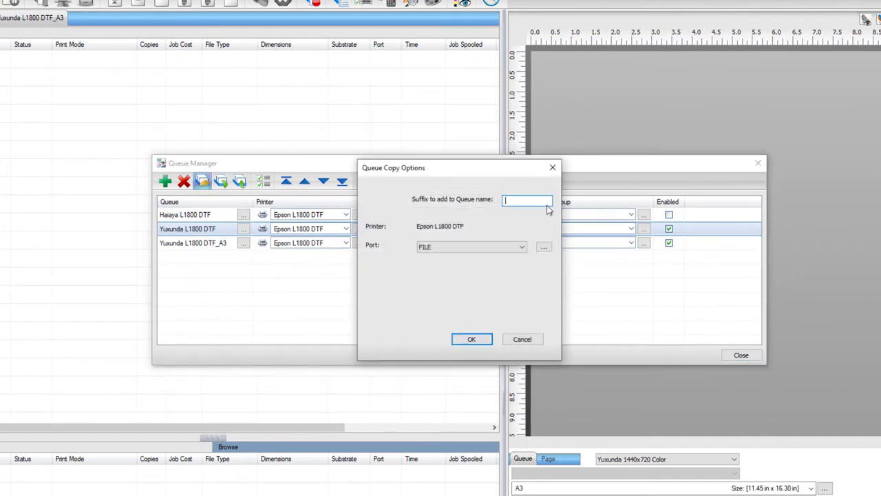
{"action": "type", "text": "A4"}
{"action": "left_click", "coordinate": [501, 249]}
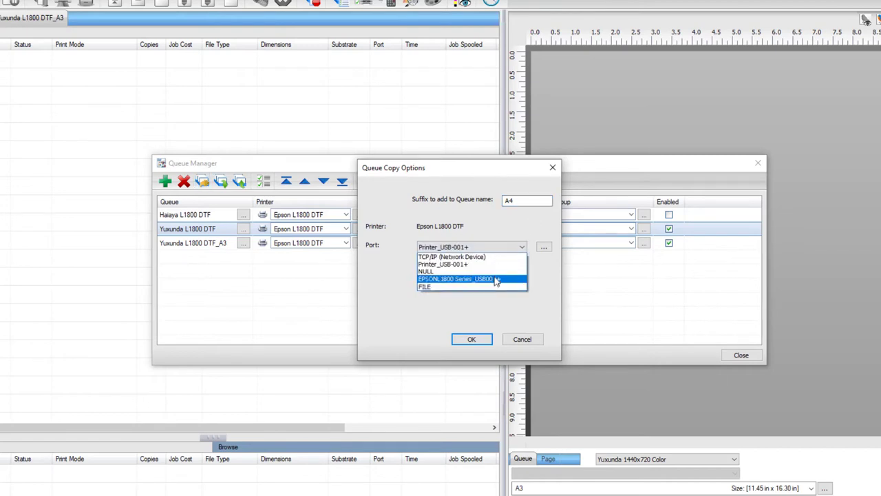
{"action": "left_click", "coordinate": [495, 279]}
{"action": "left_click", "coordinate": [475, 338]}
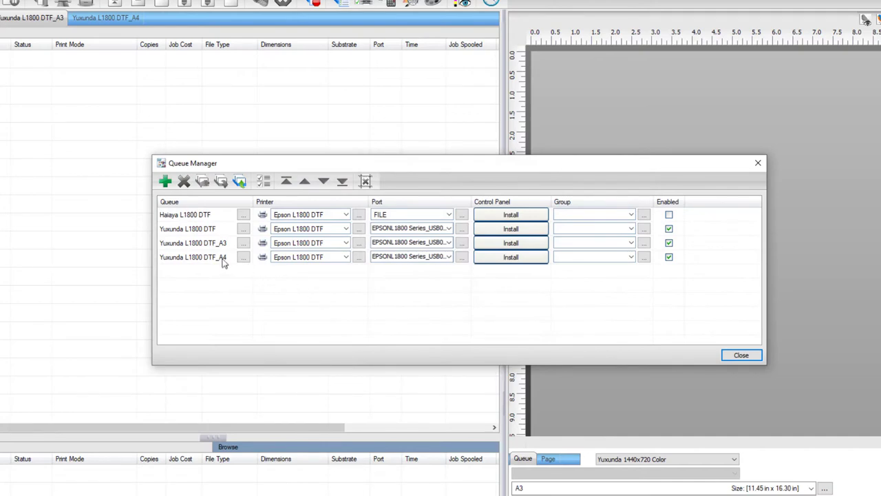
Switch to the Yuxunda L1800 DTF_A4 queue and set its media size to A4 (8.00 x 11.45 in)
{"action": "left_click", "coordinate": [741, 355]}
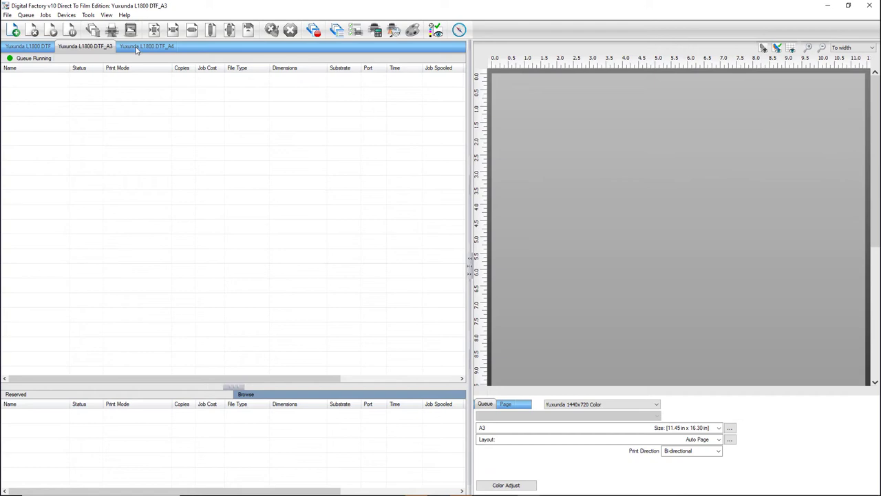
{"action": "left_click", "coordinate": [137, 48]}
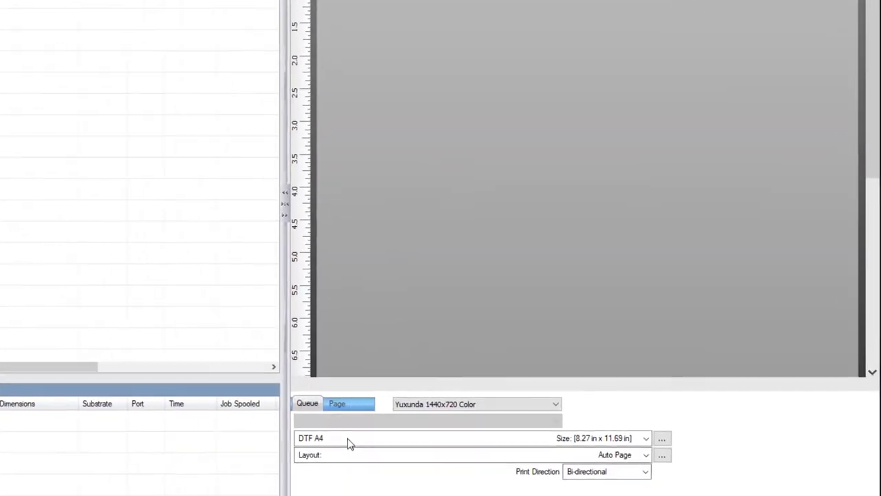
{"action": "left_click", "coordinate": [348, 440]}
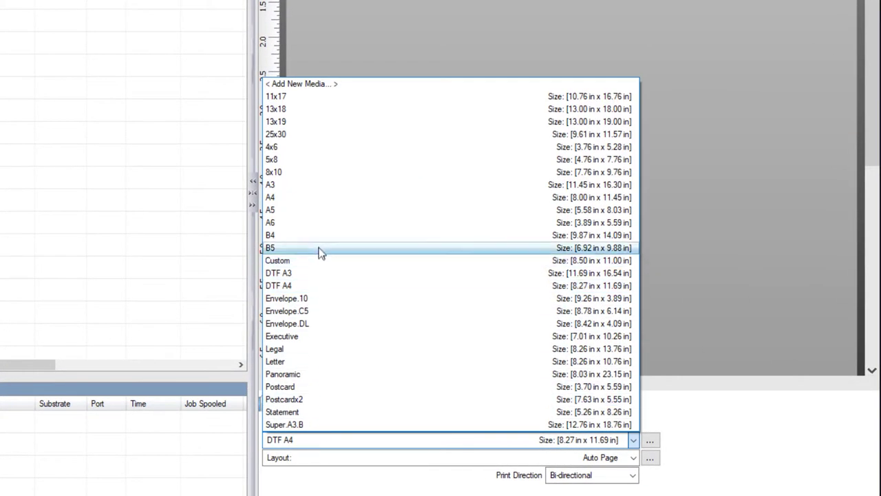
{"action": "left_click", "coordinate": [320, 203]}
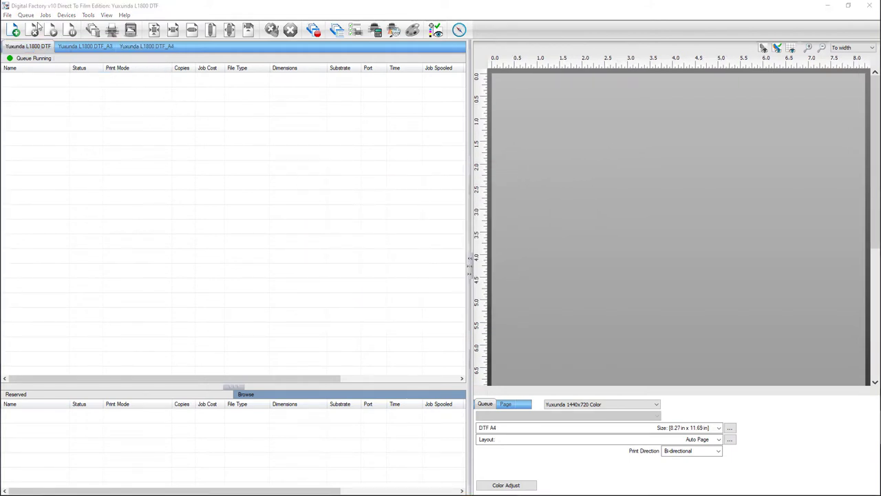
Untick Enabled for the plain Yuxunda L1800 DTF queue in Queue Manager
{"action": "left_click", "coordinate": [27, 15]}
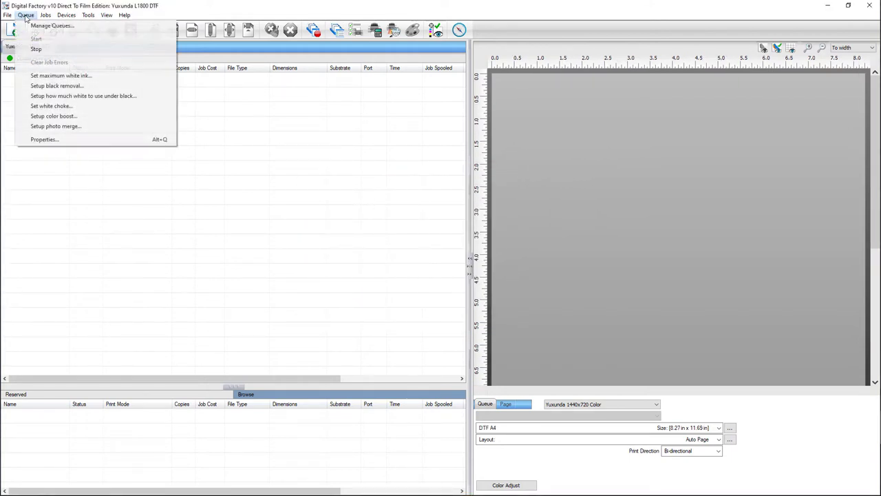
{"action": "left_click", "coordinate": [40, 26]}
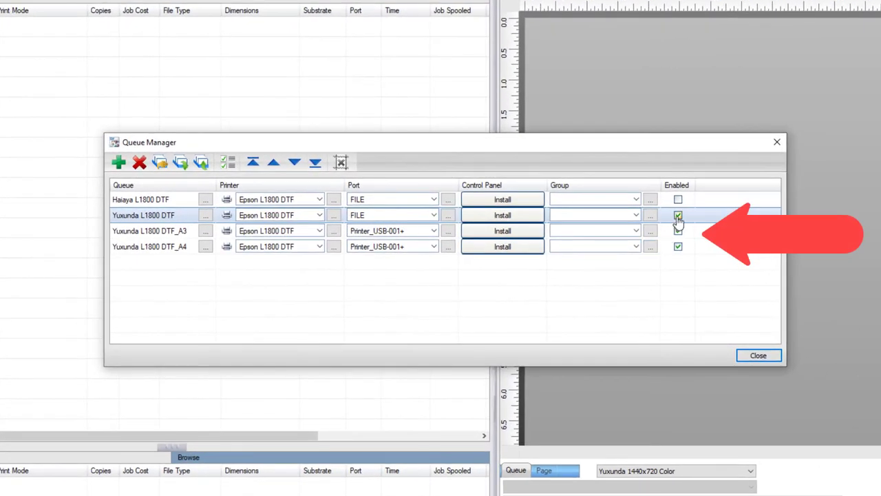
{"action": "left_click", "coordinate": [678, 215]}
{"action": "left_click", "coordinate": [754, 356]}
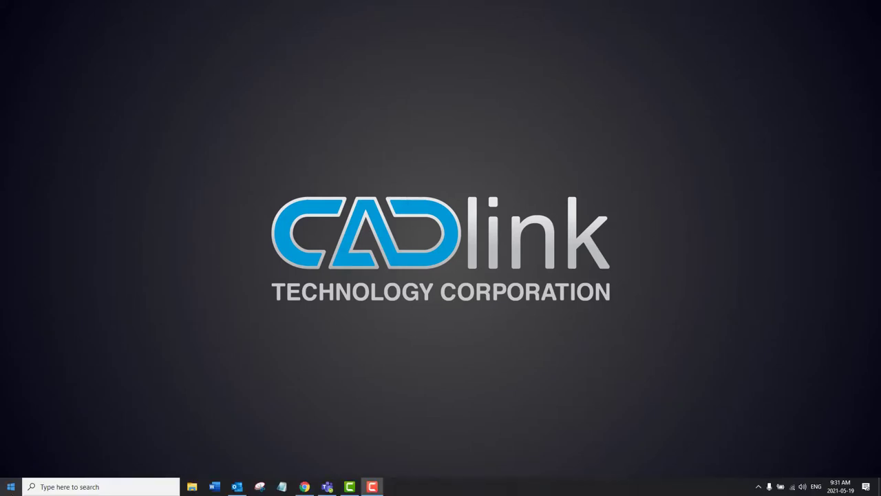
Open Device Manager and expand the Universal Serial Bus controllers category
{"action": "right_click", "coordinate": [12, 488]}
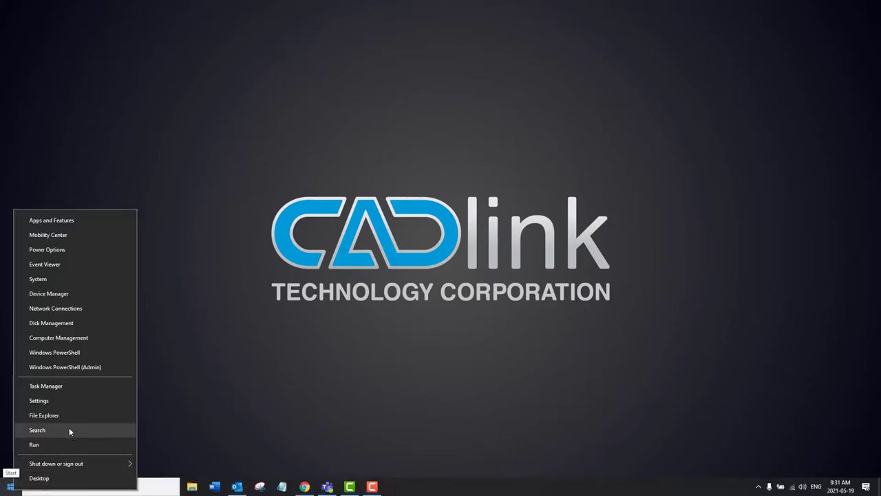
{"action": "left_click", "coordinate": [68, 294]}
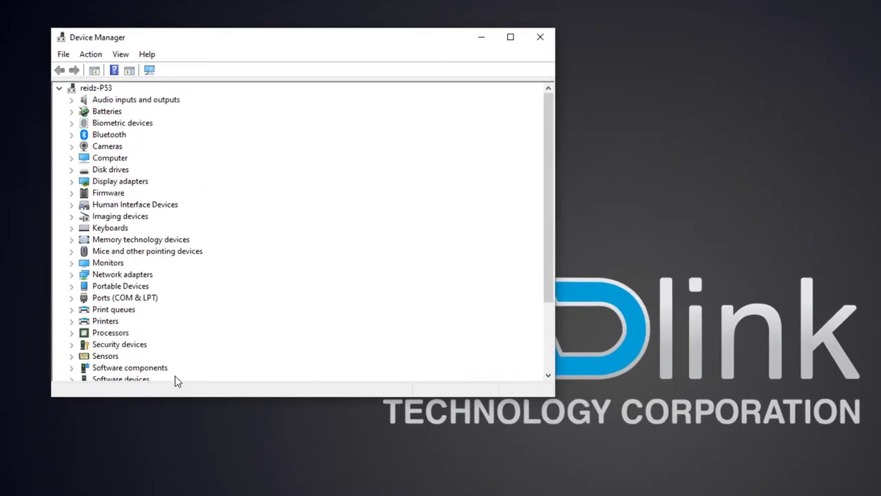
{"action": "scroll", "coordinate": [185, 275], "scroll_direction": "down", "scroll_amount": 3}
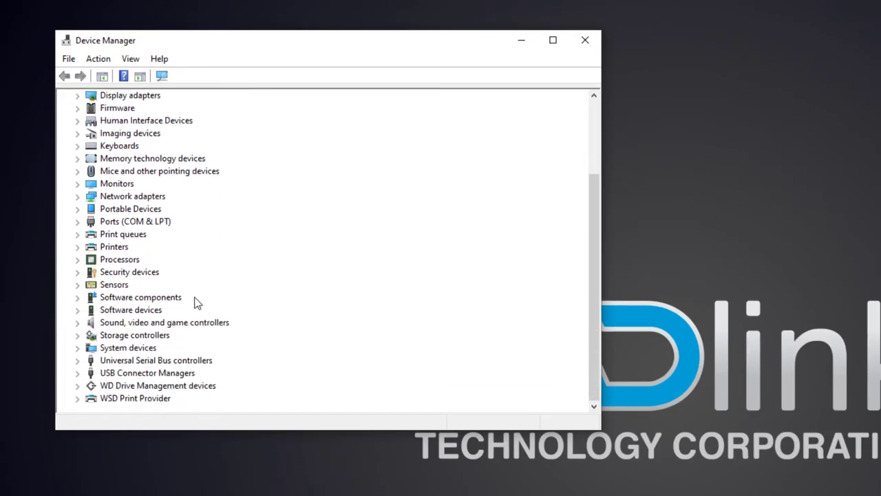
{"action": "left_click", "coordinate": [78, 361]}
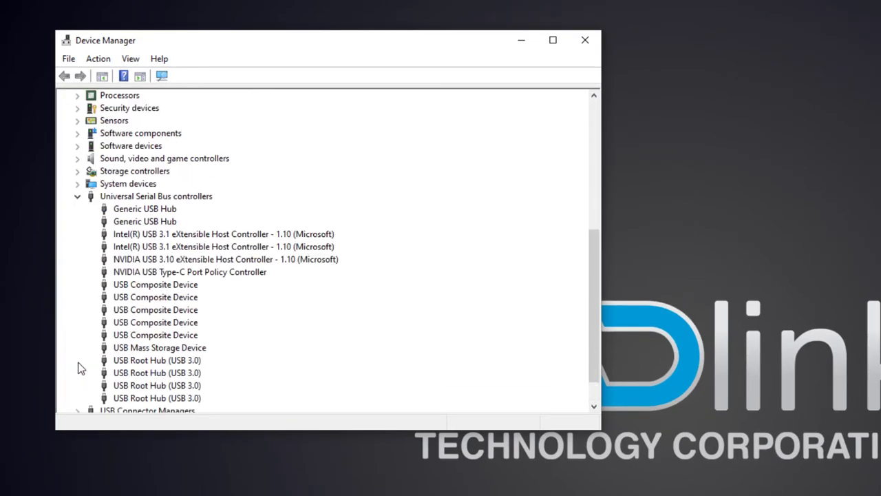
Stop Windows turning off the first USB Root Hub (USB 3.0) to save power, then the next hub
{"action": "left_click", "coordinate": [146, 361]}
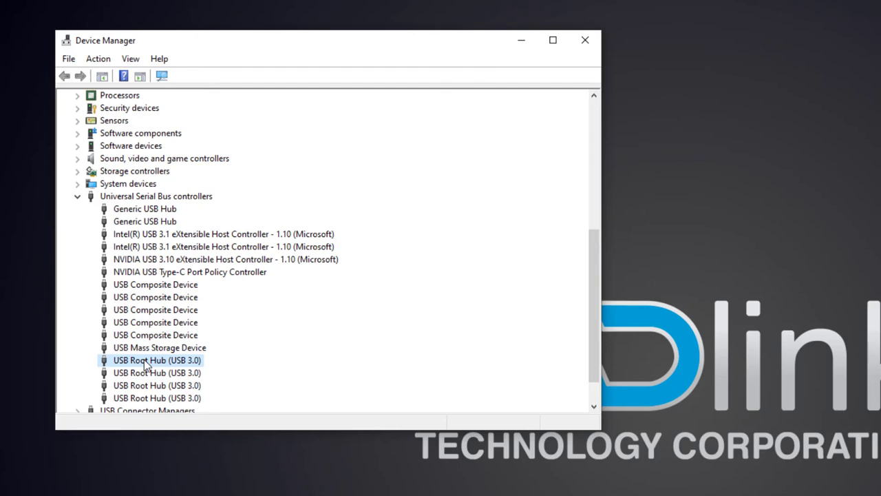
{"action": "right_click", "coordinate": [146, 364]}
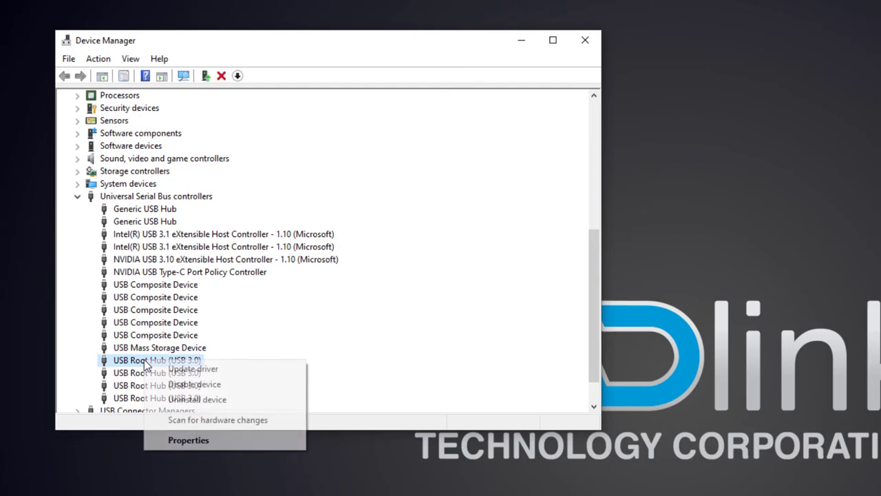
{"action": "left_click", "coordinate": [203, 440]}
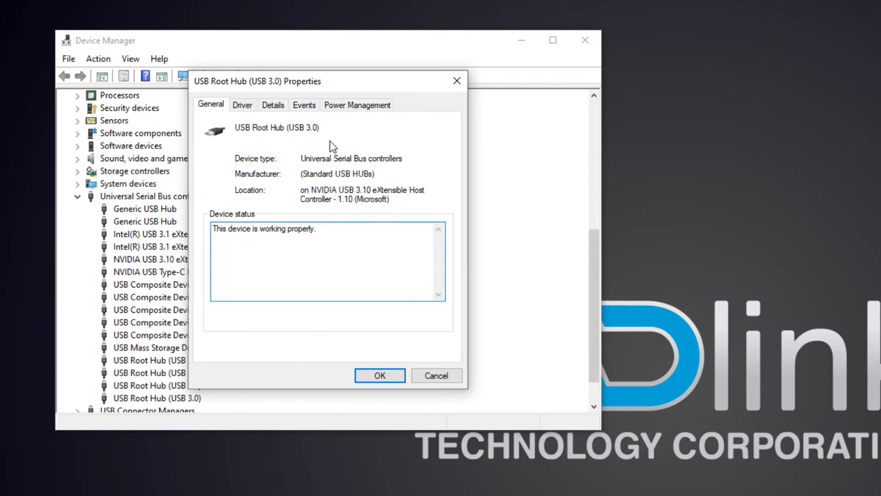
{"action": "left_click", "coordinate": [346, 105]}
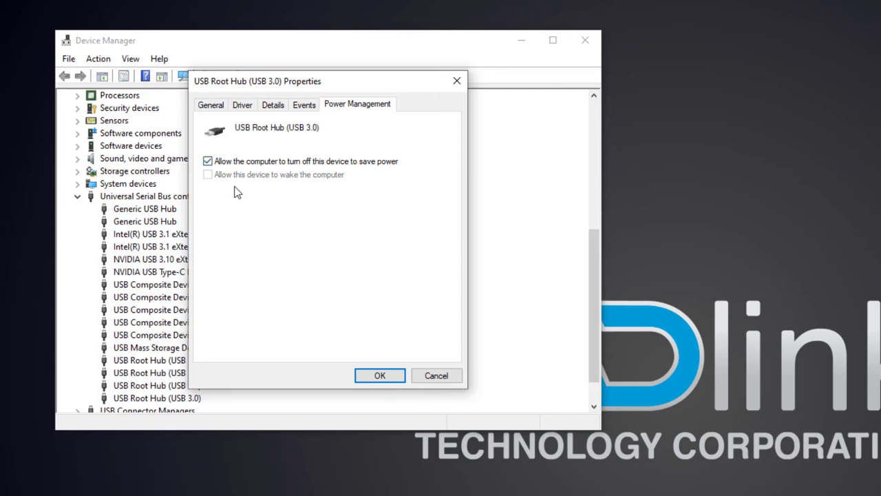
{"action": "left_click", "coordinate": [208, 162]}
{"action": "left_click", "coordinate": [378, 376]}
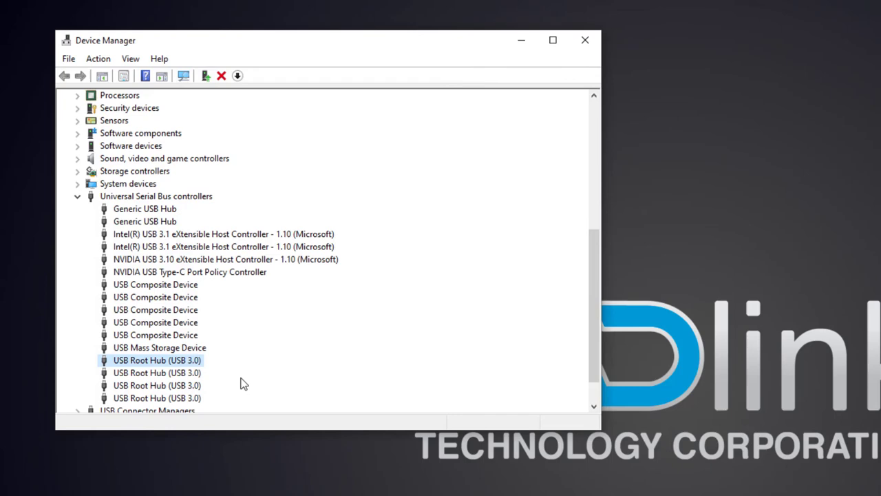
{"action": "double_click", "coordinate": [195, 374]}
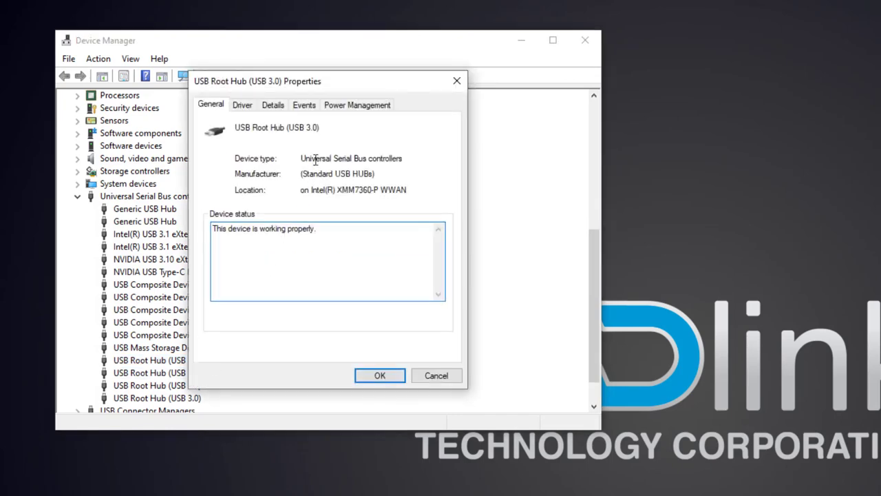
{"action": "left_click", "coordinate": [334, 104]}
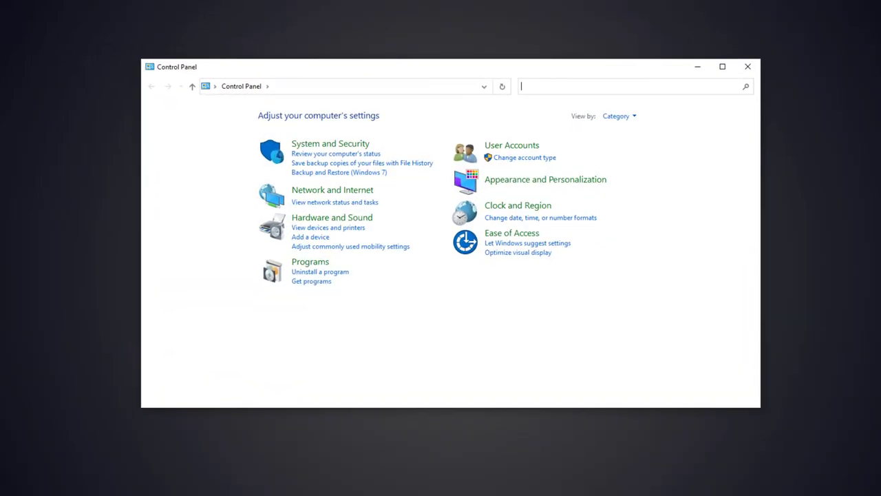
Untick Enable EPSON Status Monitor 3 in the EPSON L1800 Series Extended Settings
{"action": "left_click", "coordinate": [320, 250]}
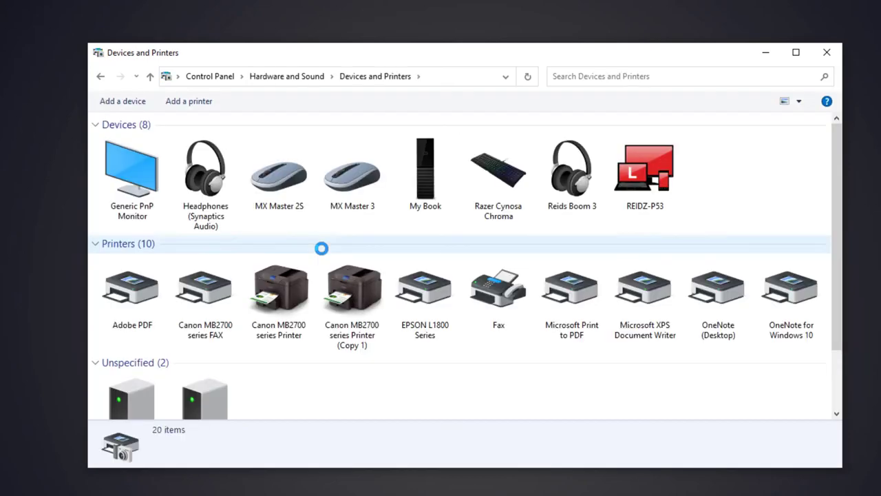
{"action": "right_click", "coordinate": [422, 296]}
{"action": "left_click", "coordinate": [449, 331]}
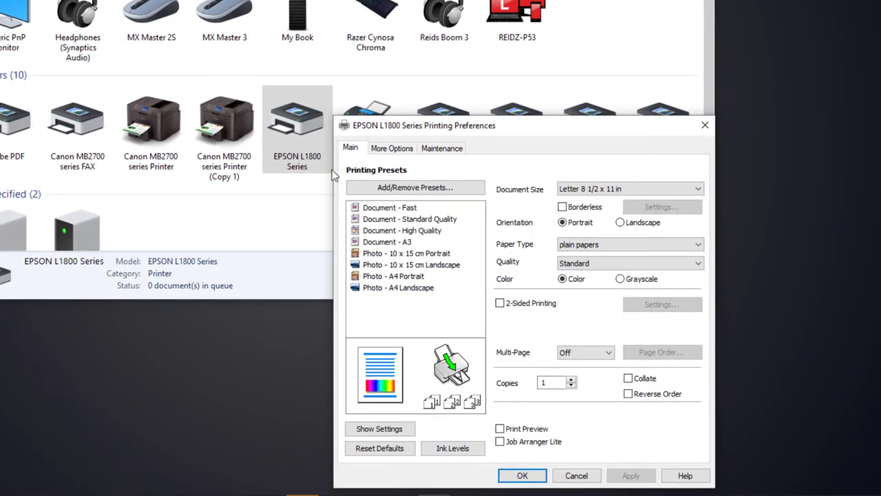
{"action": "left_click", "coordinate": [442, 148]}
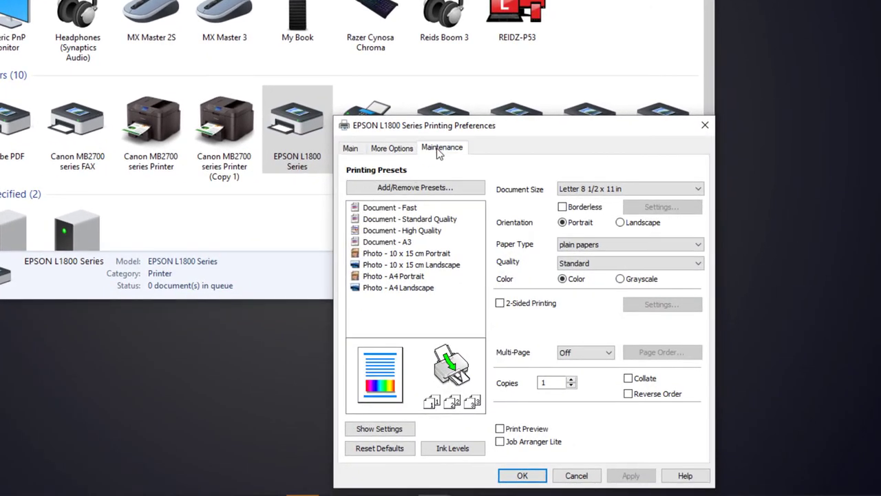
{"action": "left_click", "coordinate": [547, 292]}
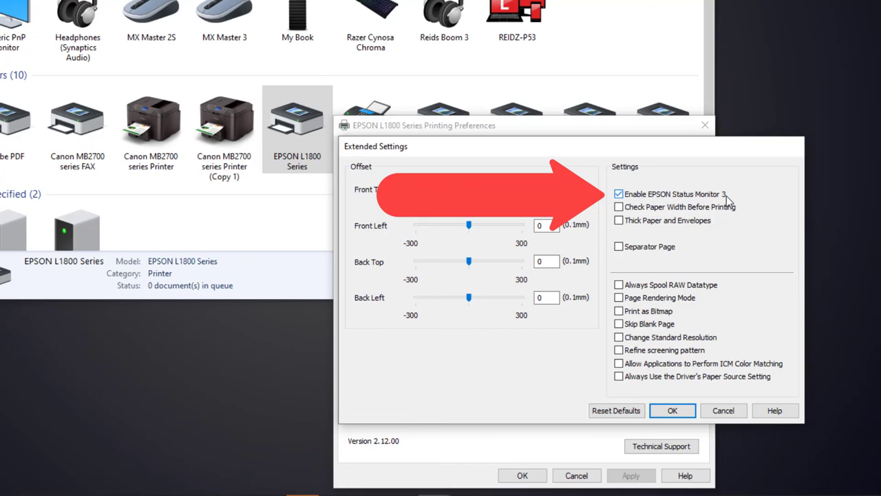
{"action": "left_click", "coordinate": [619, 195]}
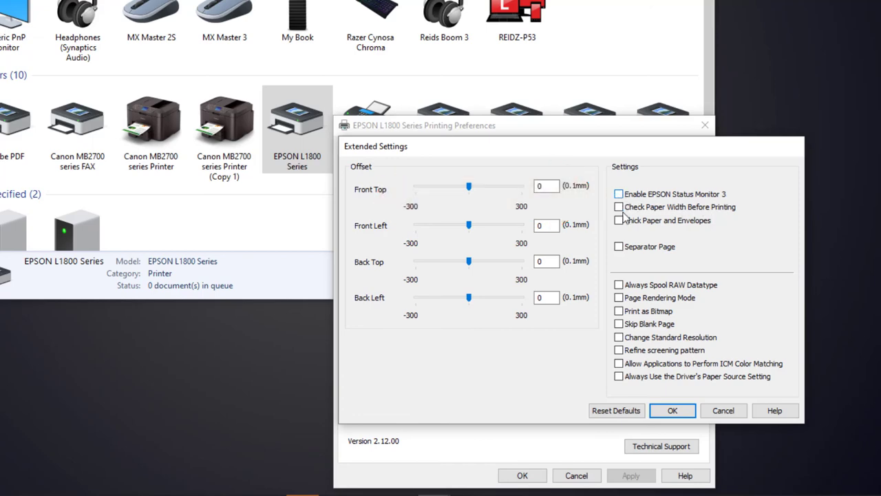